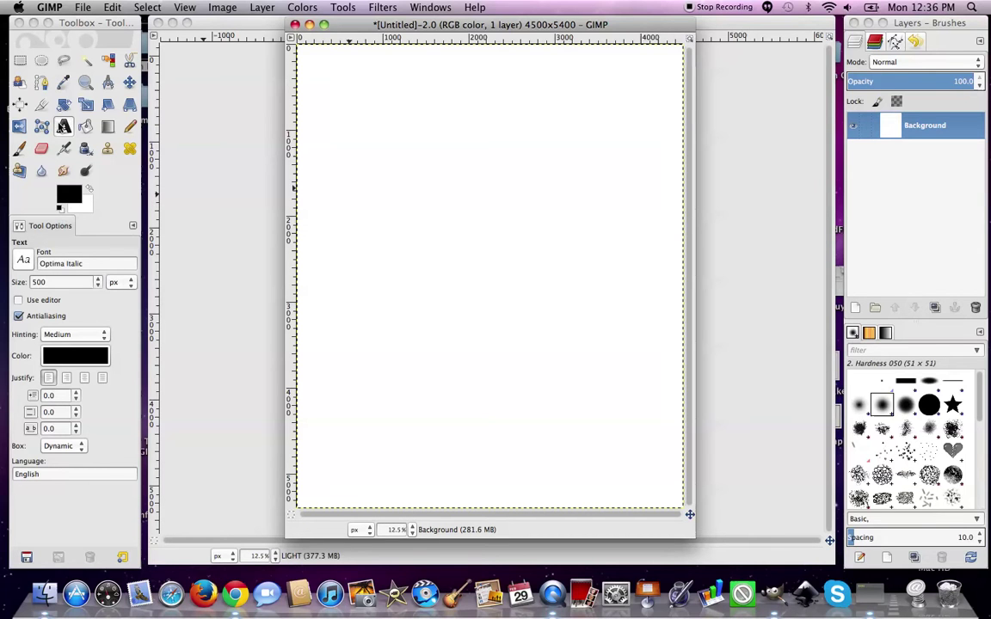
Add the text "four" to the upper part of the canvas in blue 64a5bb.
left_click(64, 126)
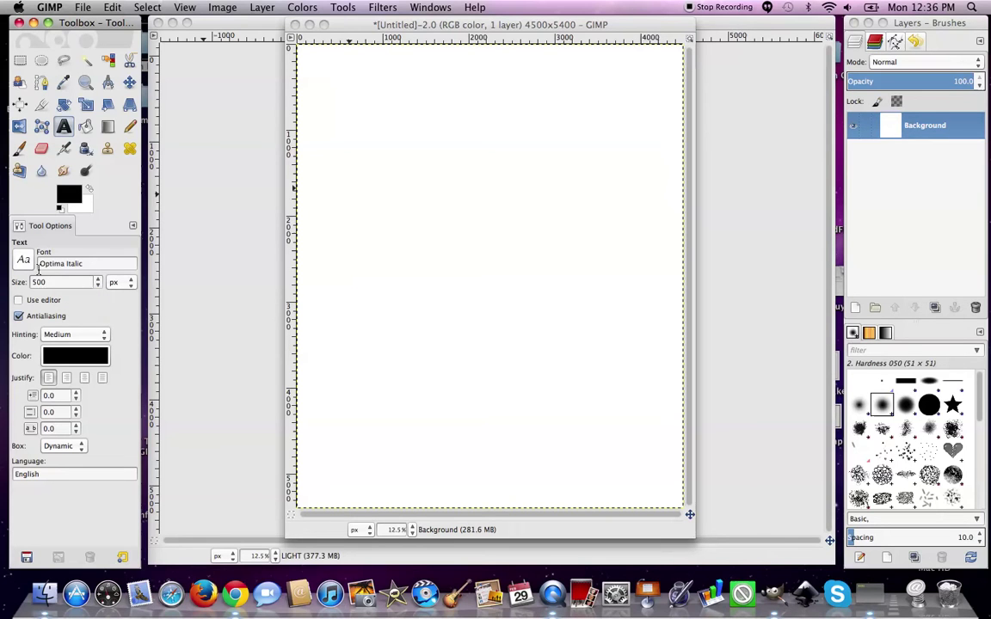
left_click(58, 355)
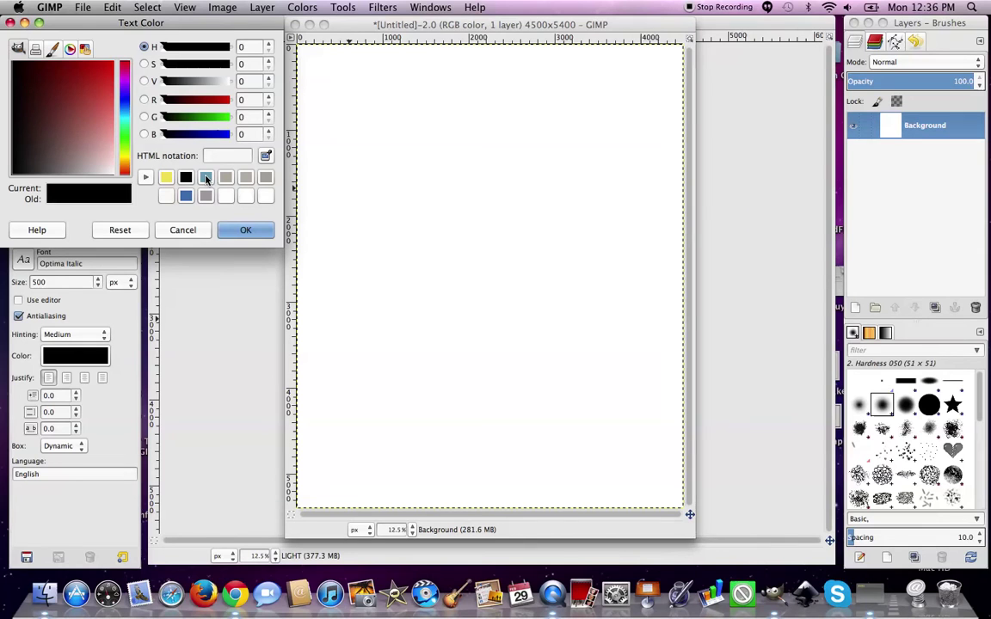
left_click(207, 178)
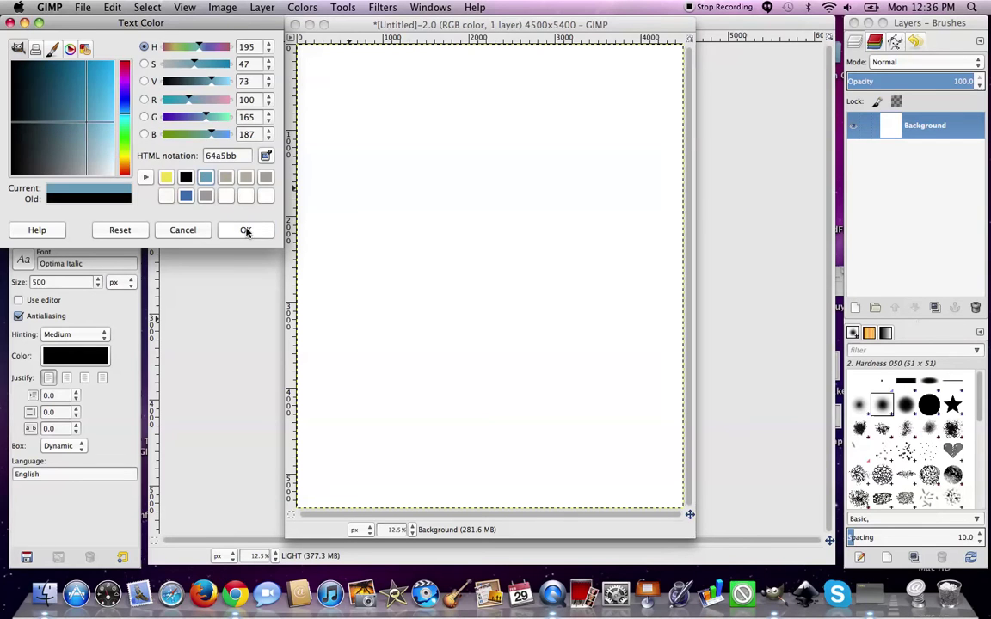
left_click(245, 229)
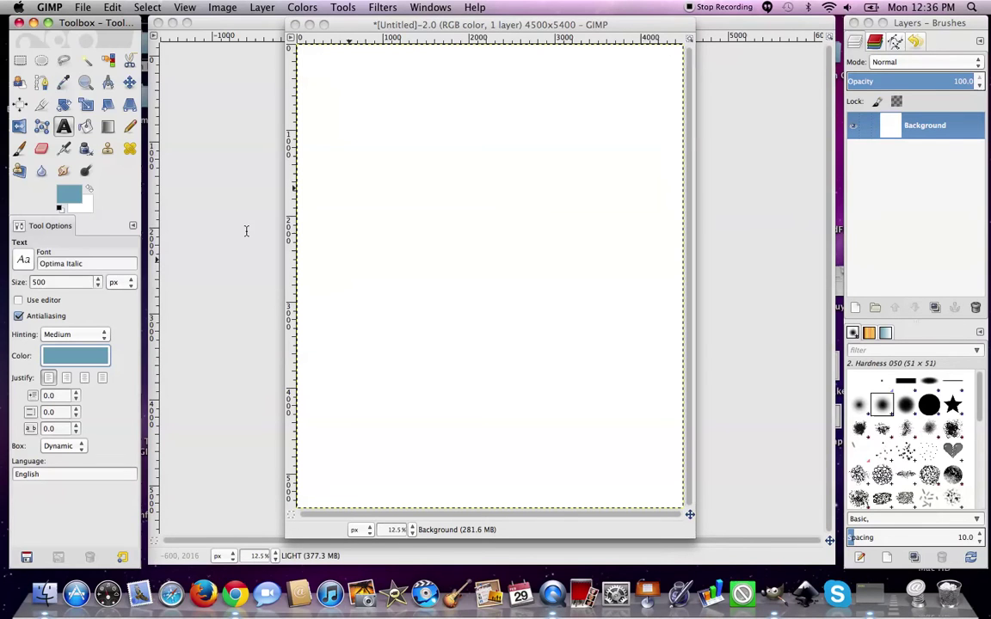
left_click(401, 174)
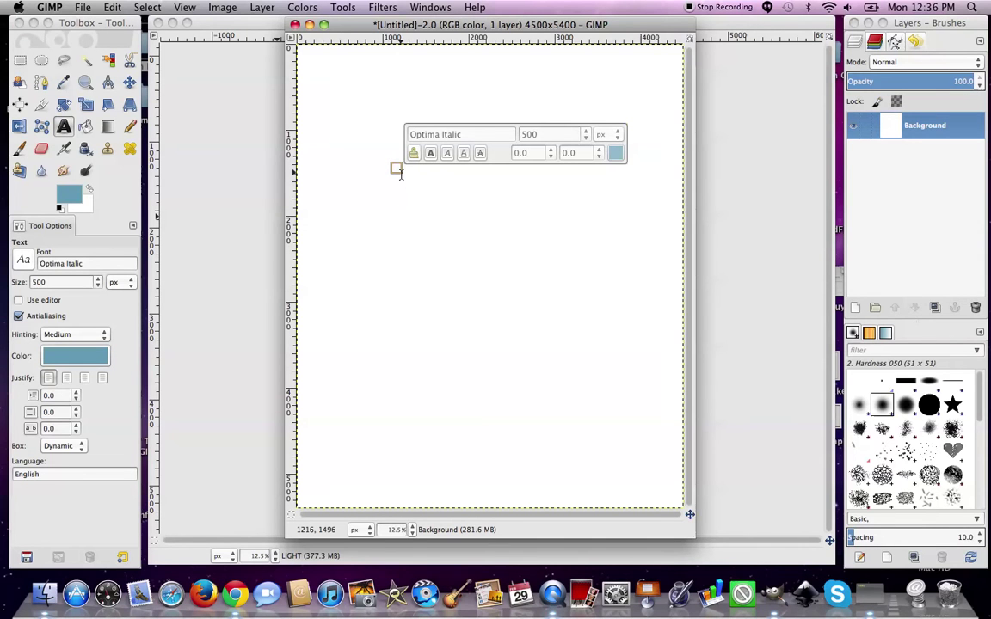
type("four")
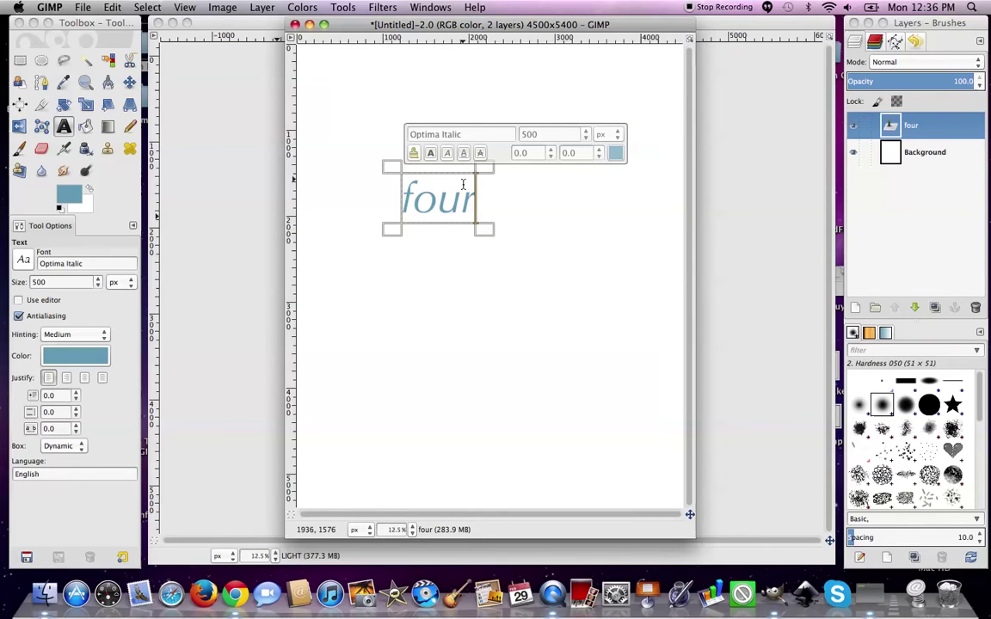
Start a Drop Shadow filter for the "four" text and set the shadow color to near-black 0a0a0a.
left_click_drag(473, 204, 403, 204)
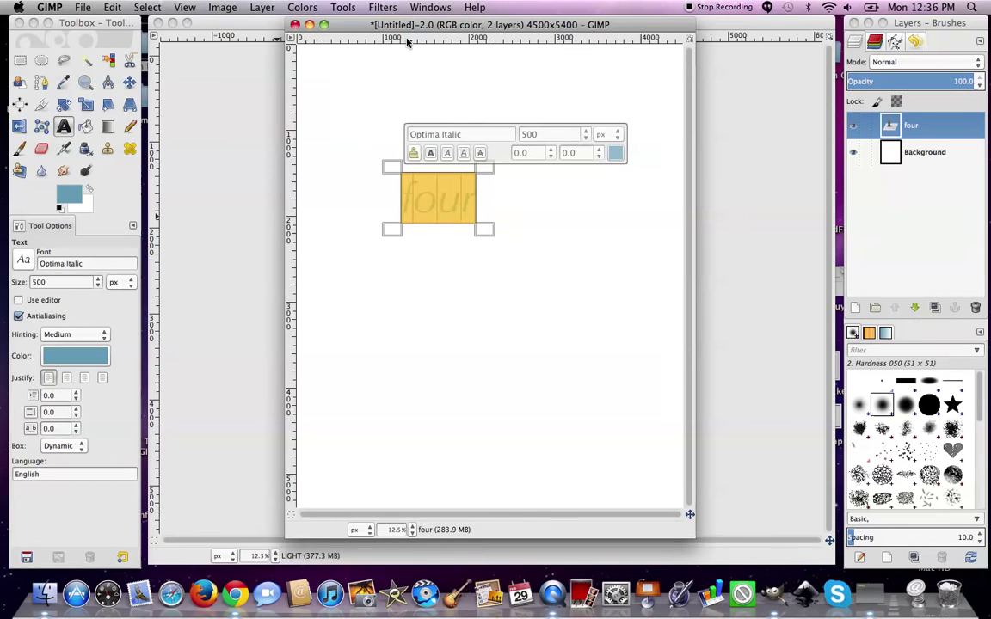
left_click(383, 7)
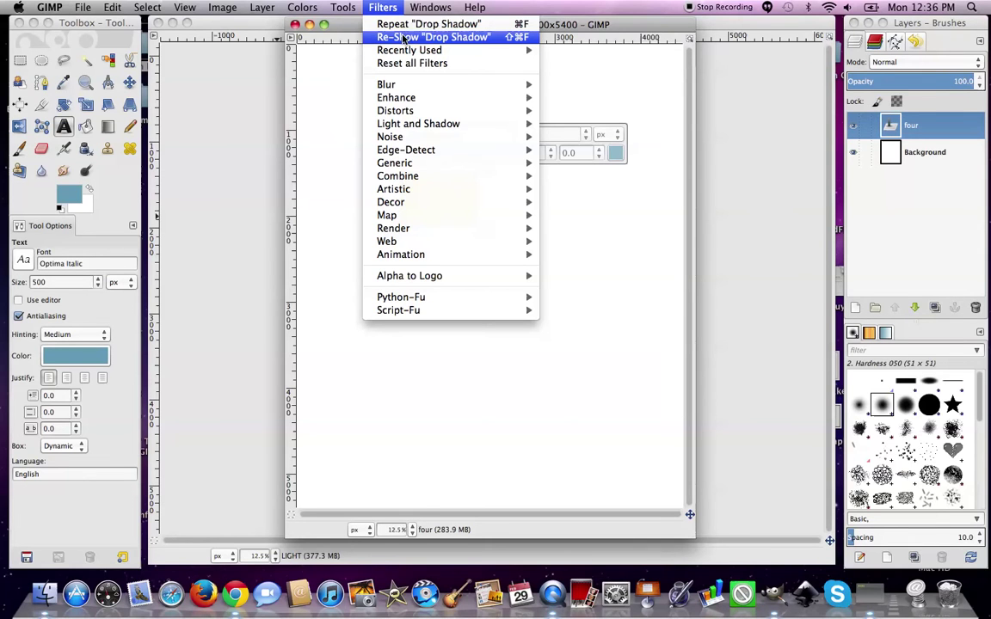
mouse_move(422, 127)
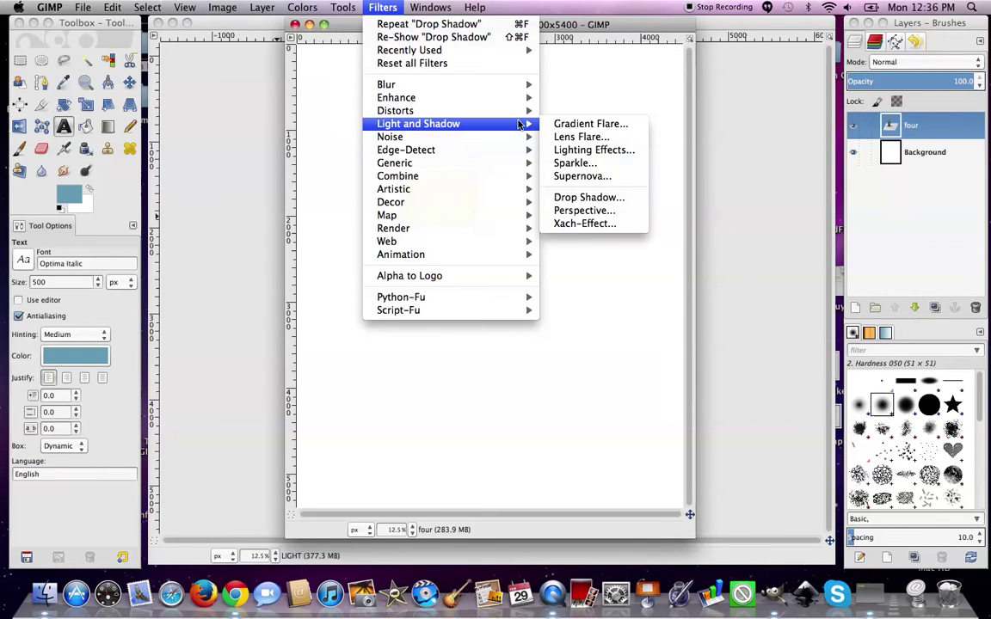
left_click(585, 200)
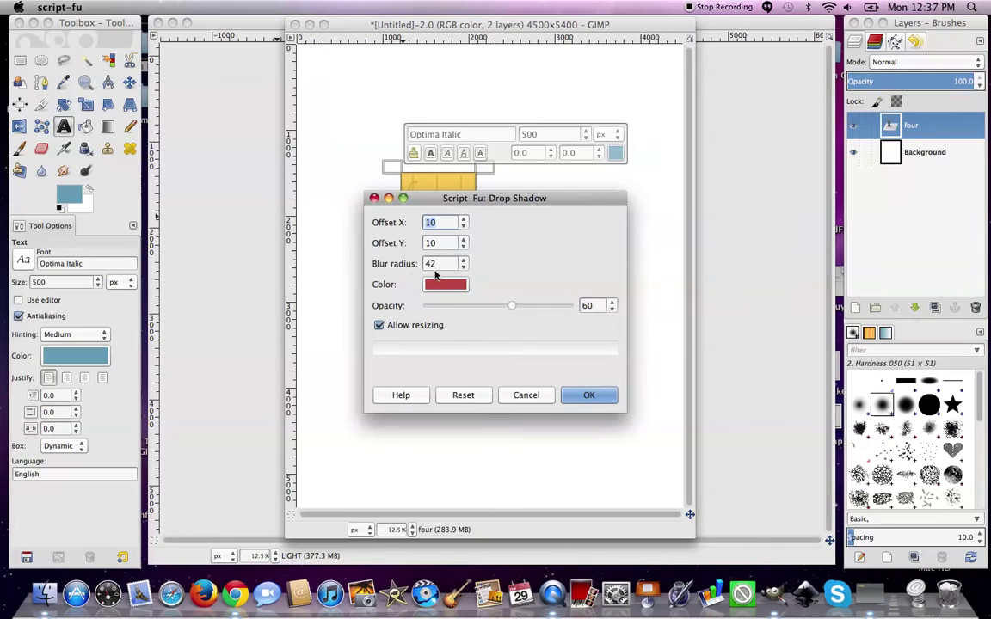
left_click(447, 285)
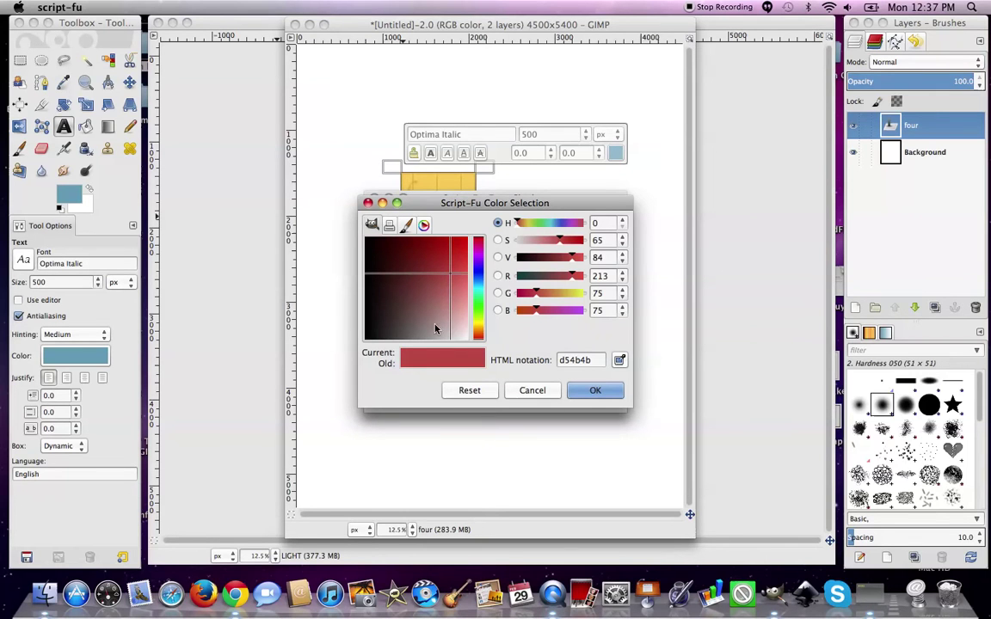
left_click(370, 340)
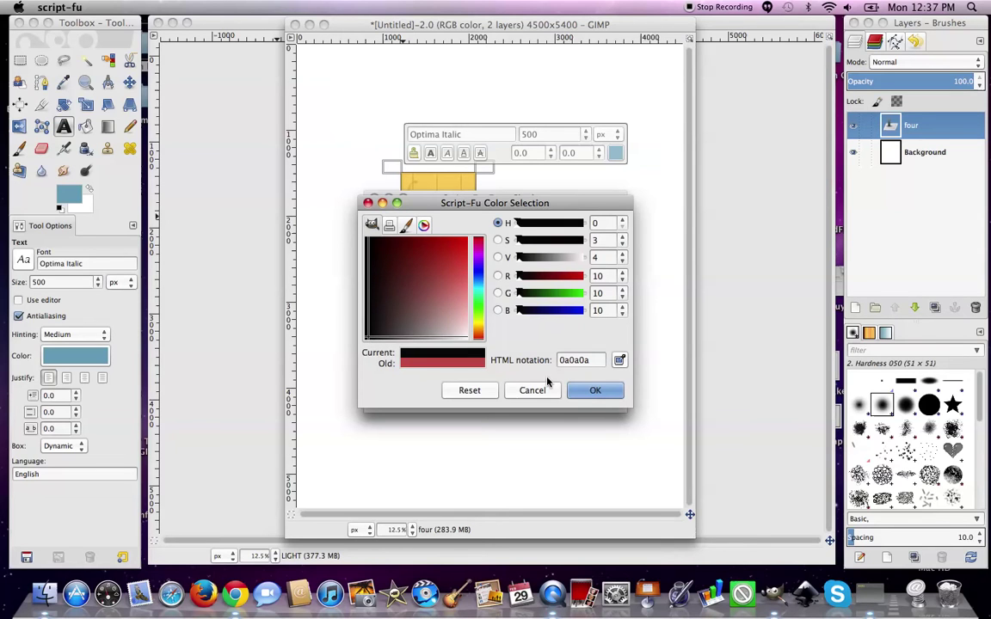
left_click(588, 392)
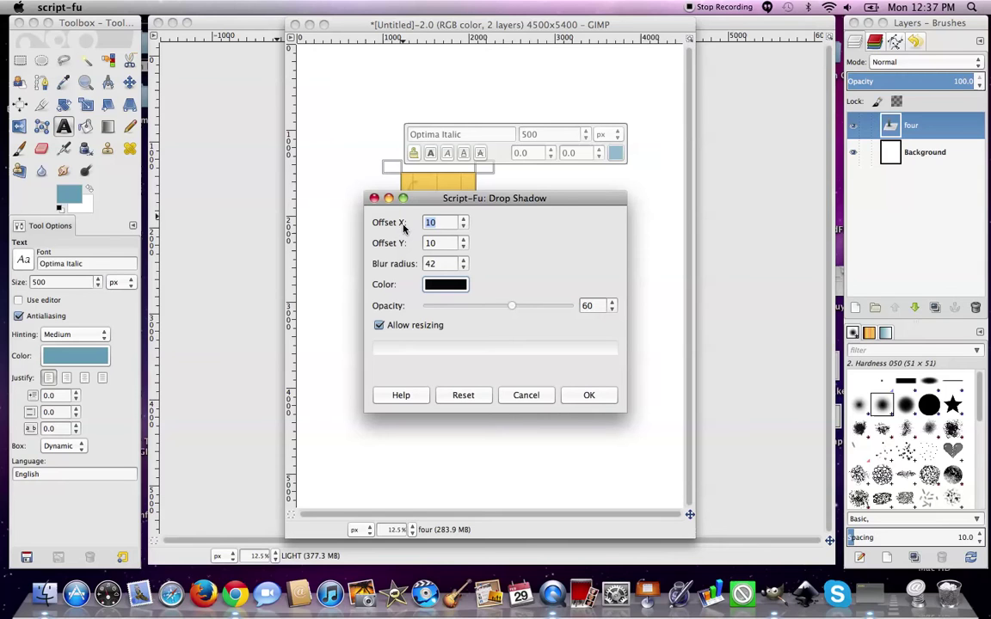
Set the shadow's Offset X to 27 and Offset Y to 33, and apply the drop shadow.
left_click(463, 220)
left_click_drag(463, 222, 465, 244)
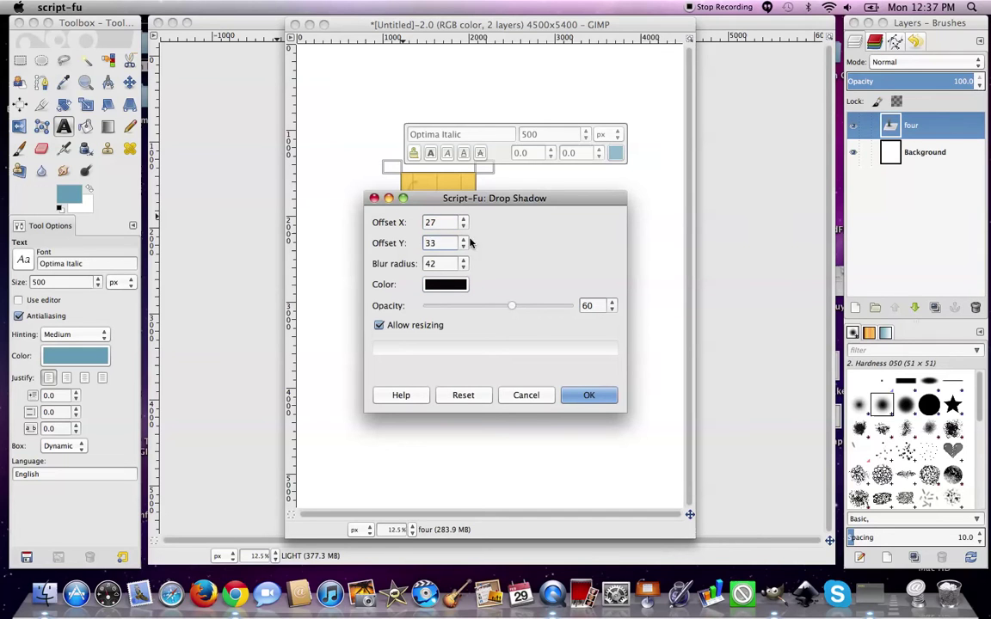
left_click(576, 397)
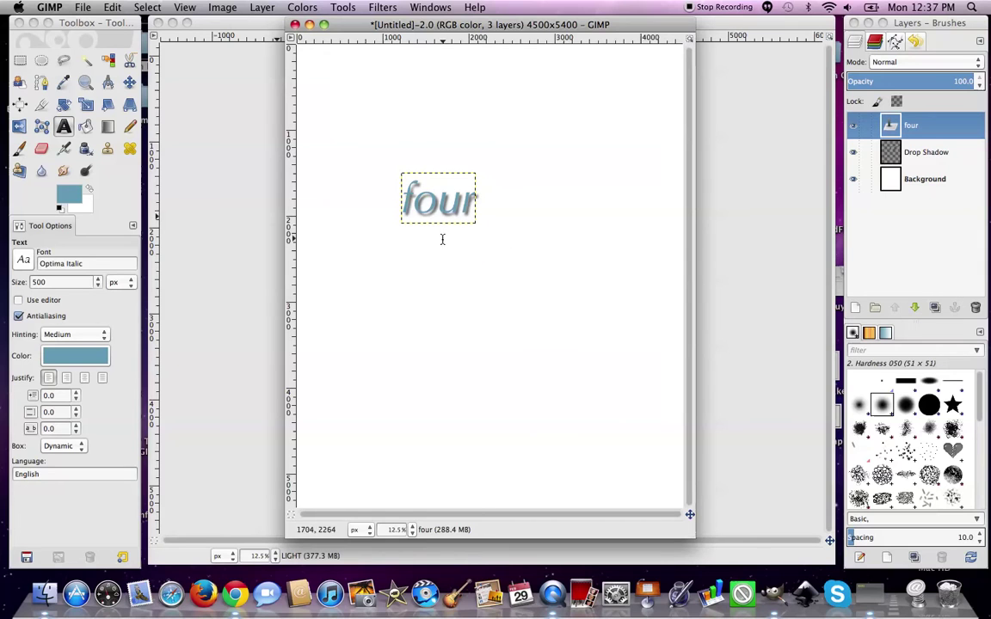
Review the Drop Shadow filter's offset, blur, color and opacity settings beside the shadowed text without applying them again.
left_click(383, 9)
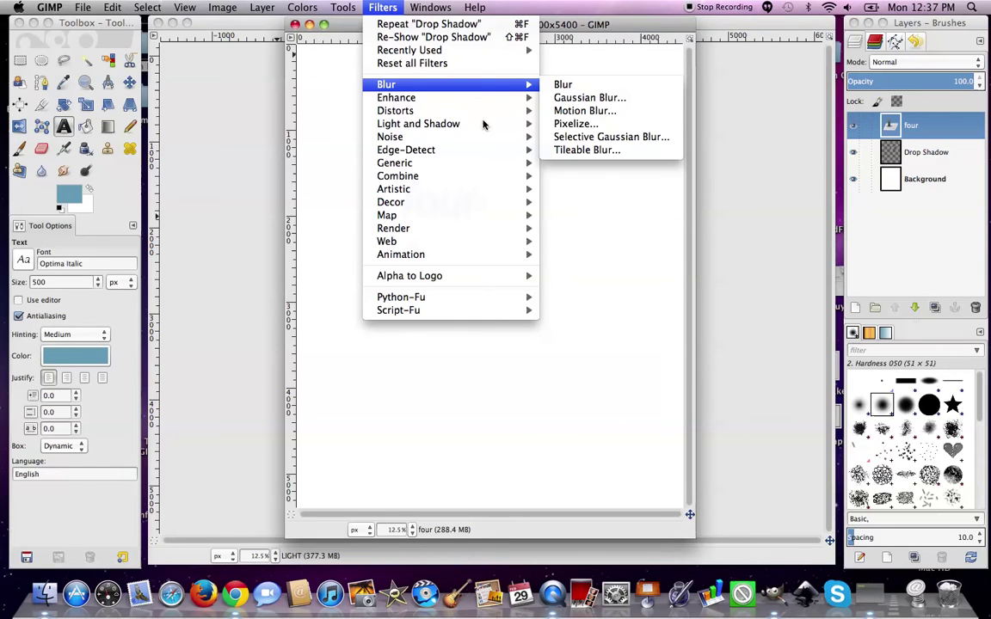
mouse_move(487, 126)
left_click(588, 197)
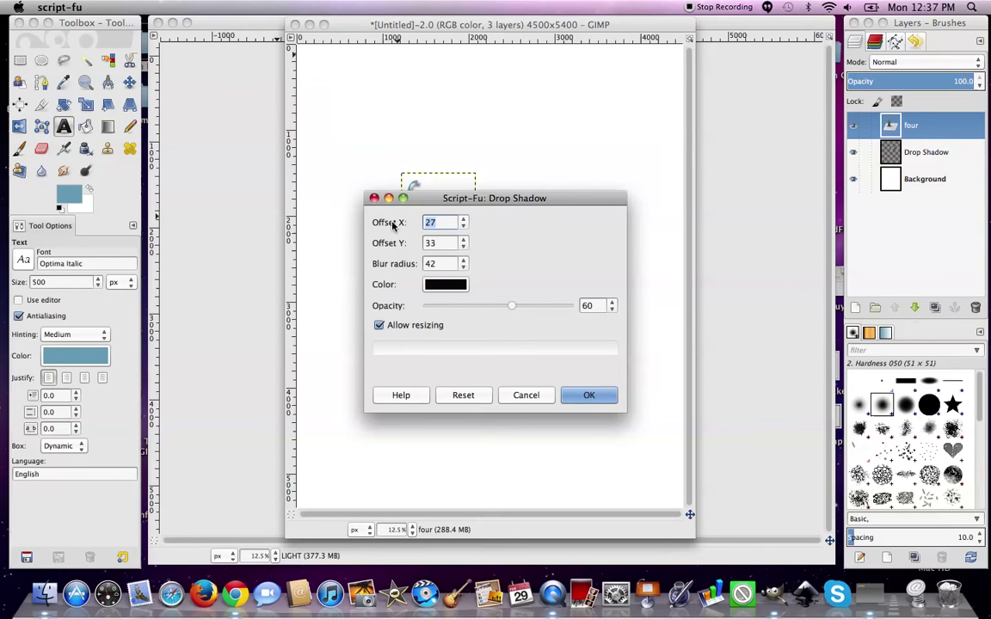
left_click_drag(432, 200, 437, 269)
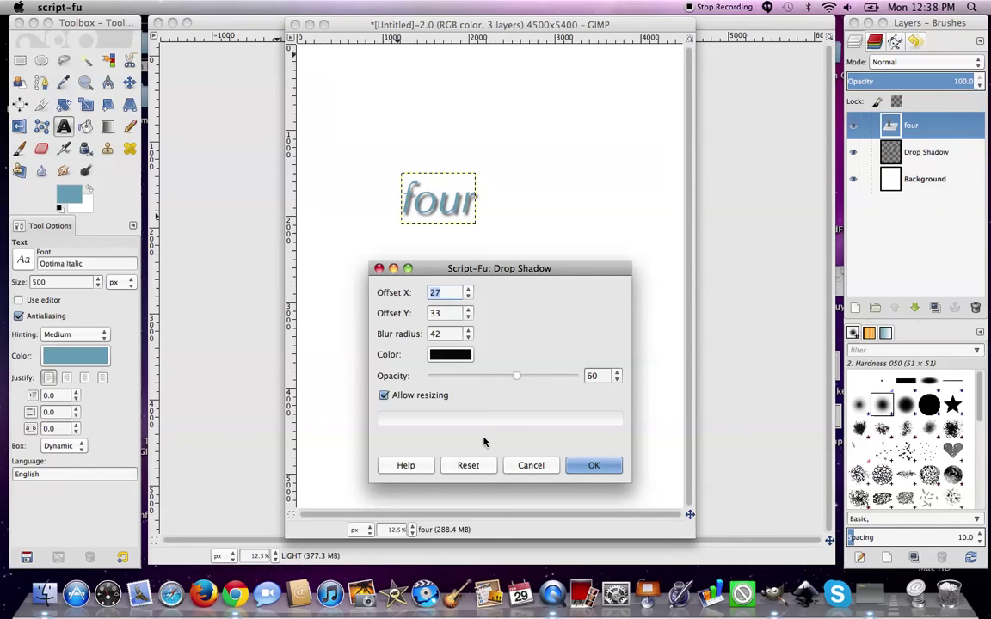
left_click(522, 468)
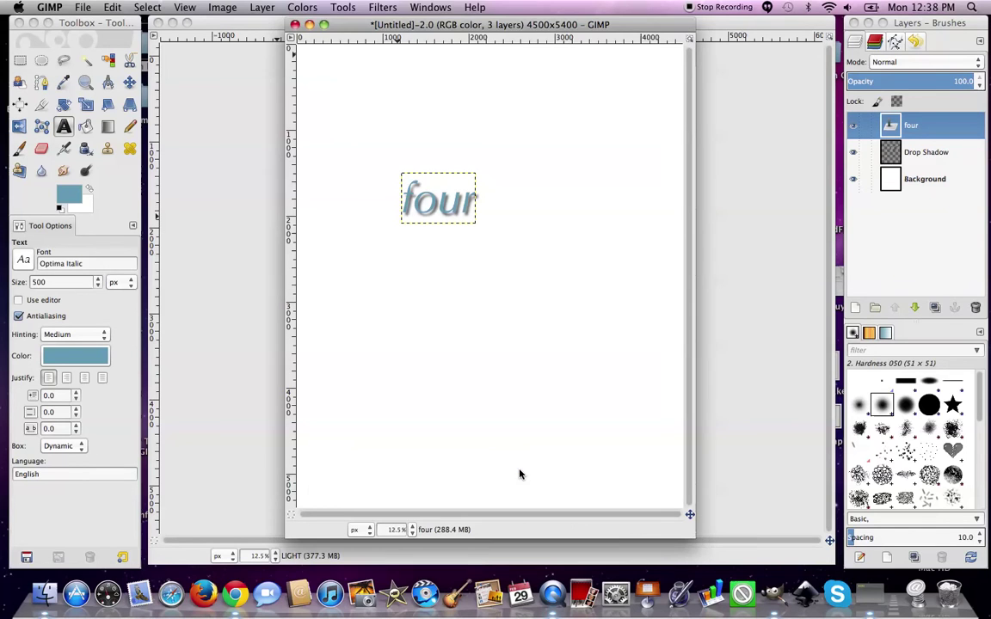
Delete the Drop Shadow layer.
left_click(918, 151)
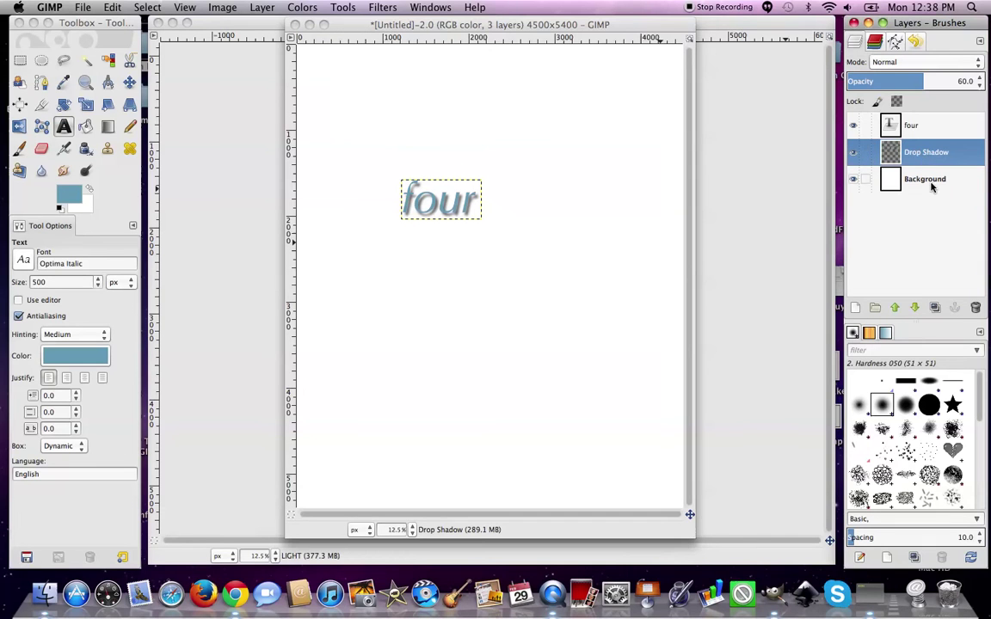
left_click(977, 308)
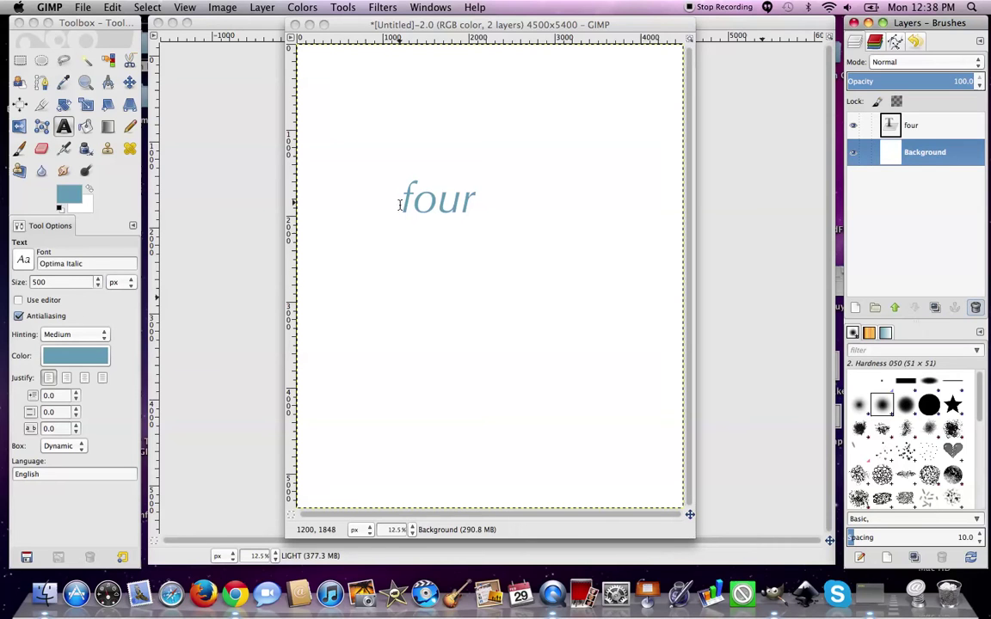
Try to select the existing "four" text on the canvas for editing.
left_click(467, 207)
left_click_drag(467, 207, 506, 210)
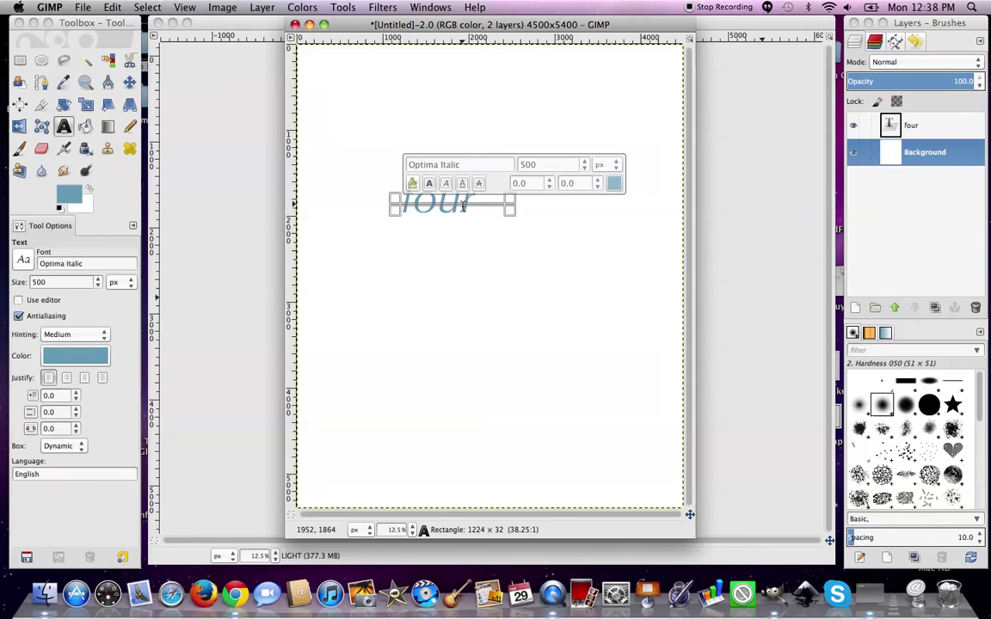
left_click(30, 264)
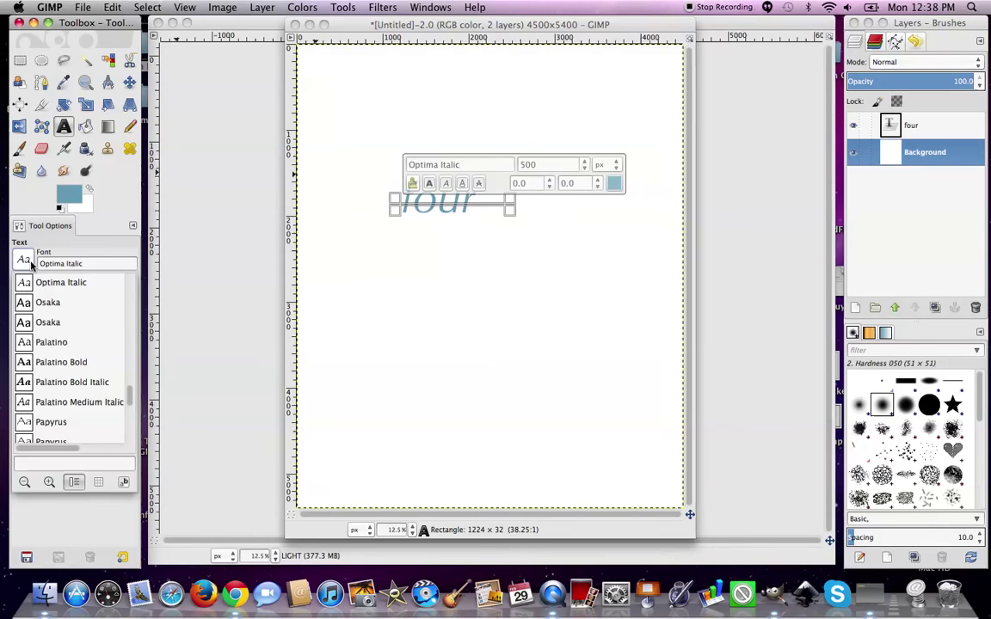
left_click(408, 205)
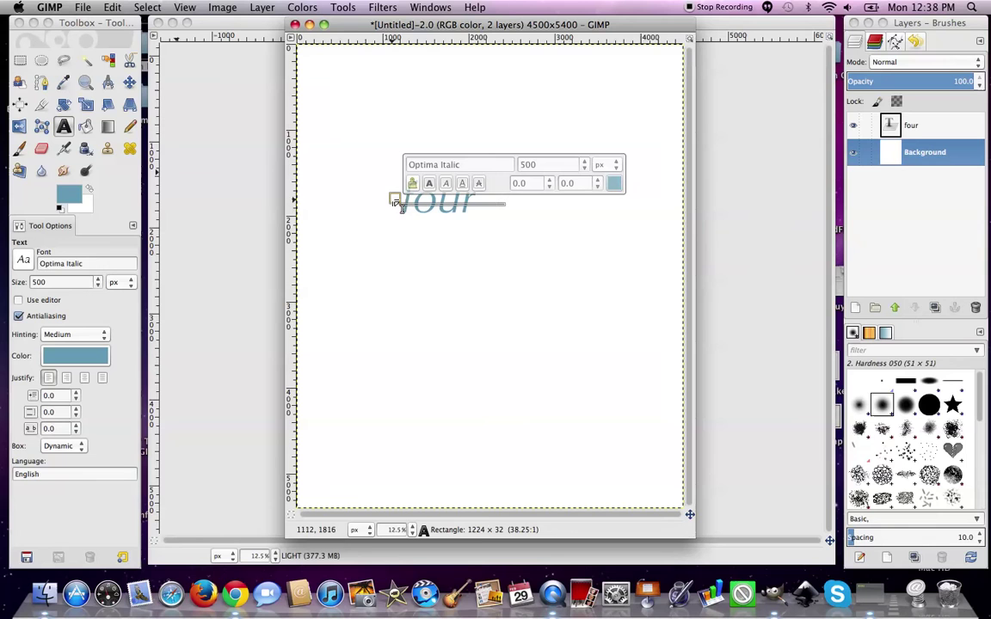
left_click(375, 9)
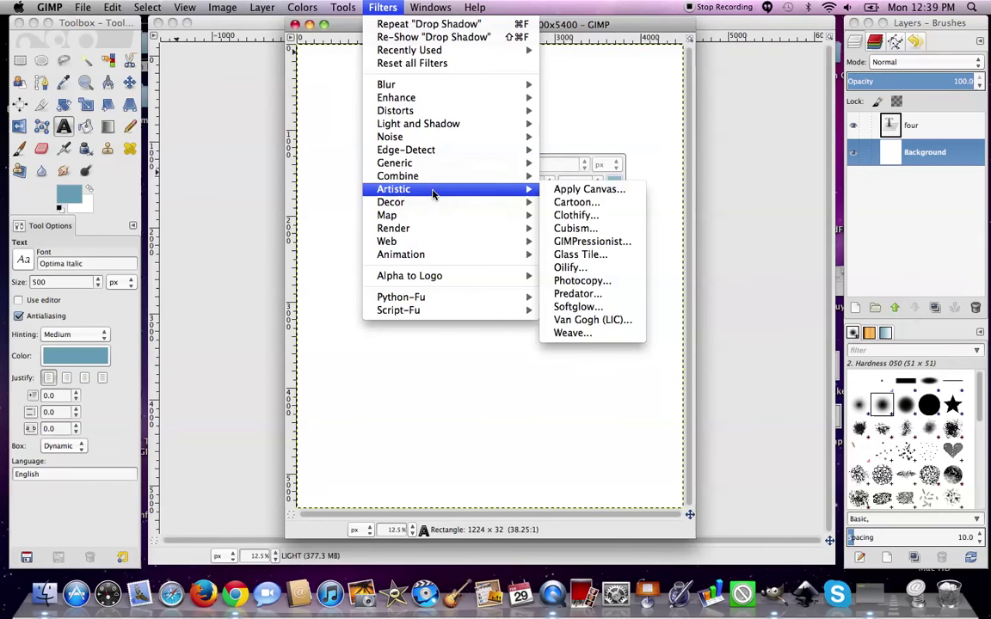
mouse_move(430, 171)
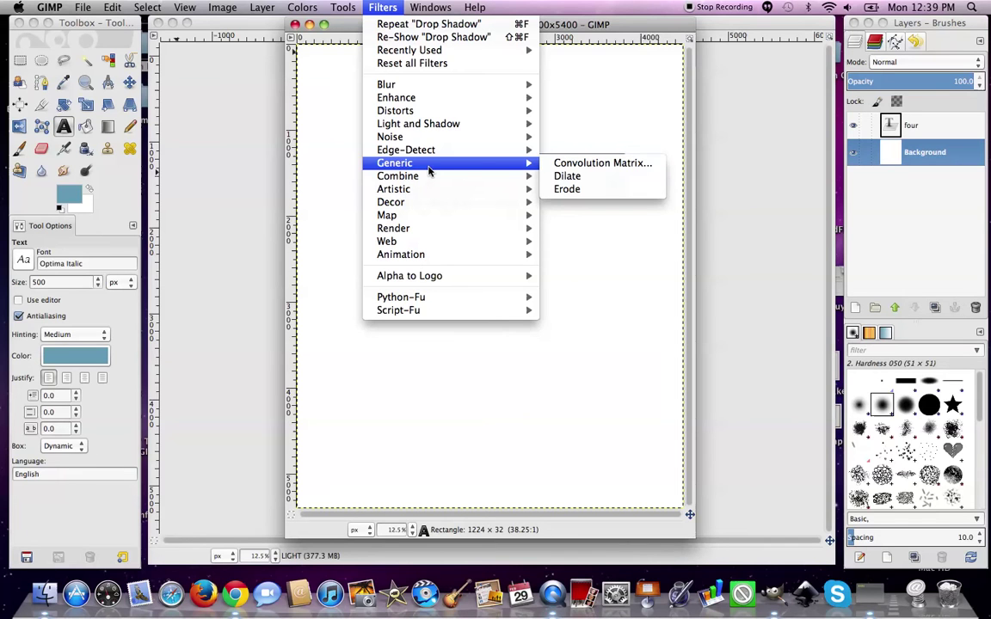
mouse_move(422, 115)
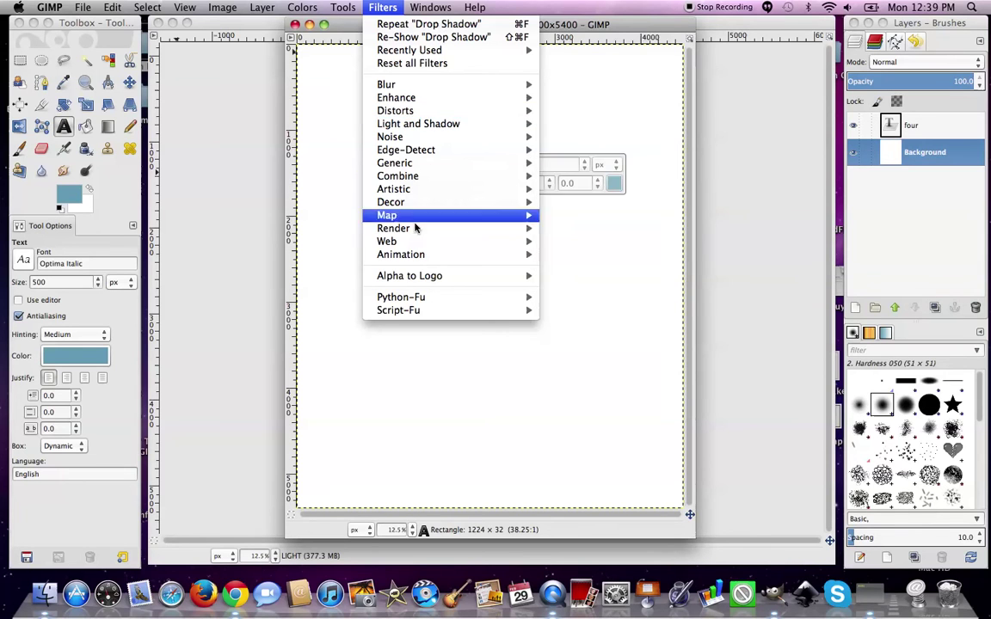
mouse_move(460, 189)
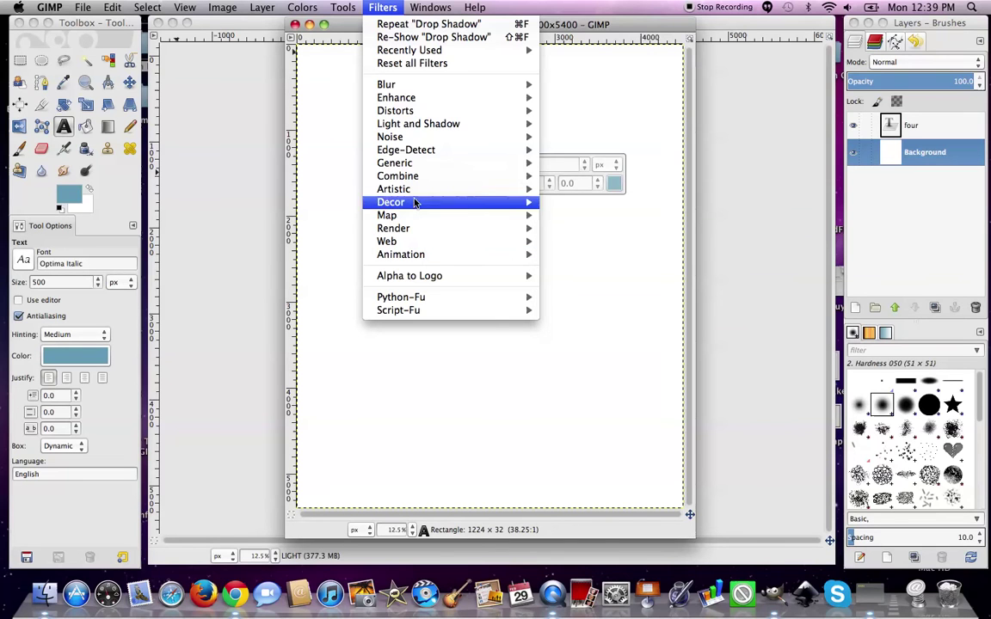
mouse_move(423, 153)
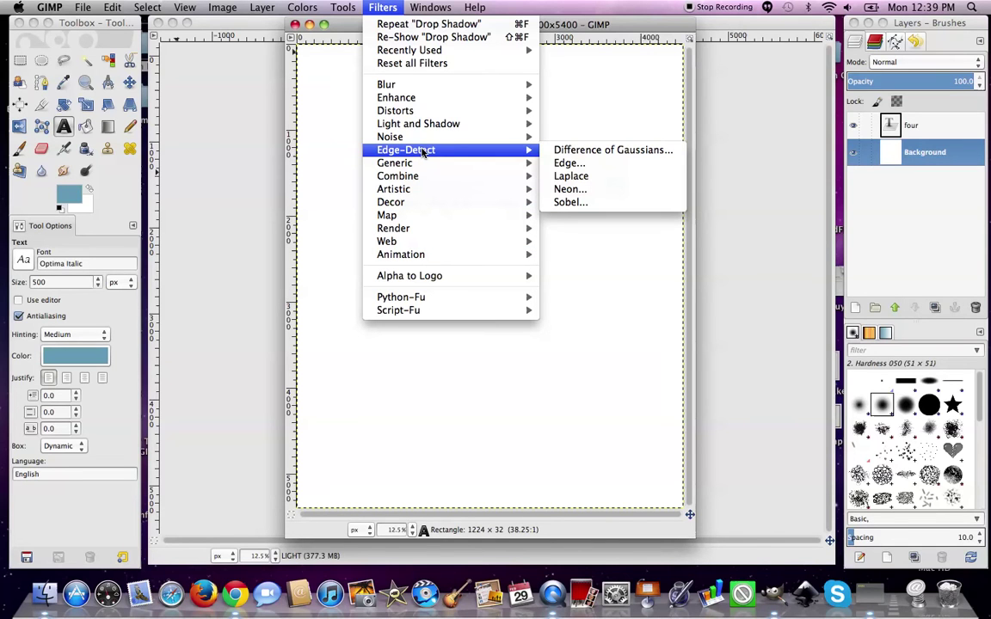
left_click(381, 8)
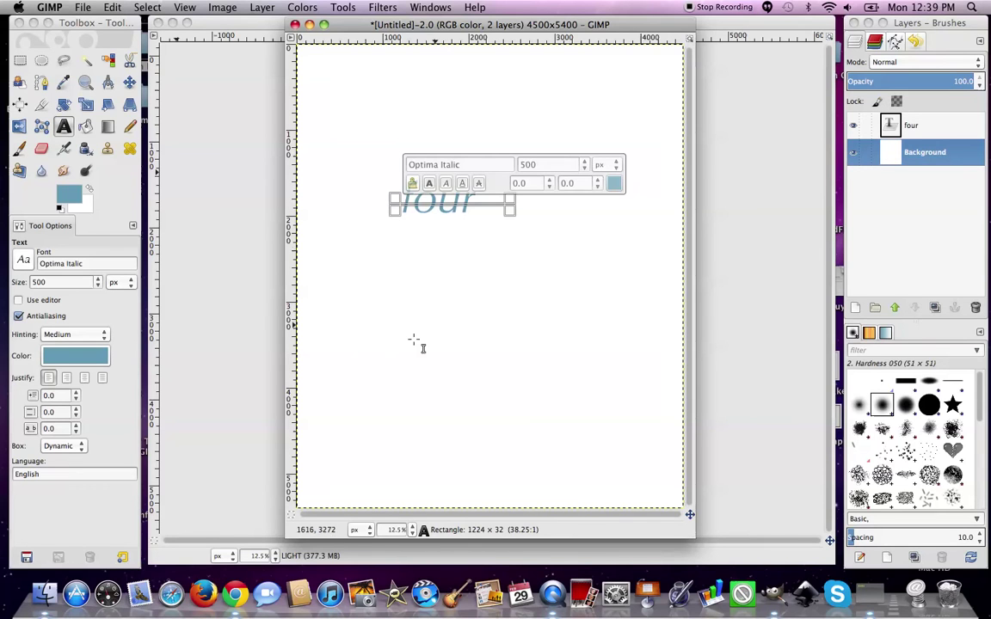
Add a second text "four" below the first one.
left_click(391, 281)
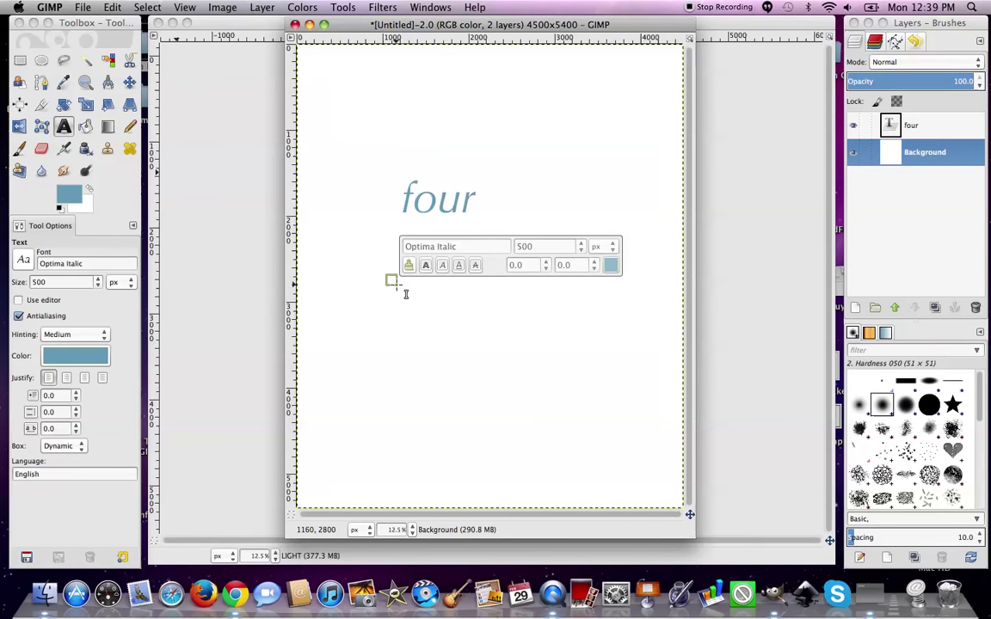
type("four")
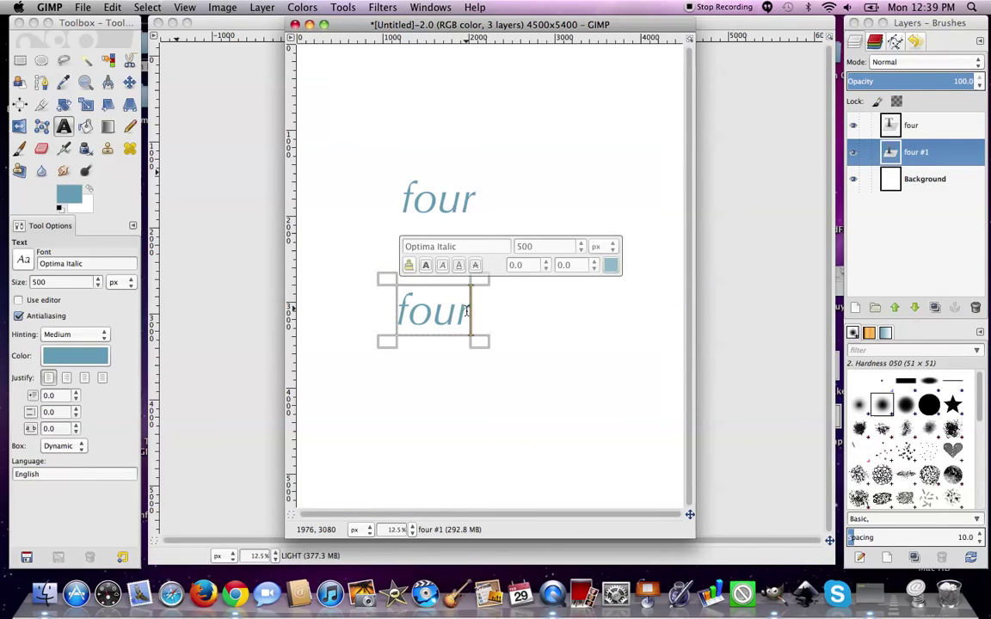
Select all characters of the lower "four" text and open the Drop Shadow filter for its layer.
key("shift+Left")
key("shift+Left")
key("shift+Left")
key("shift+Left")
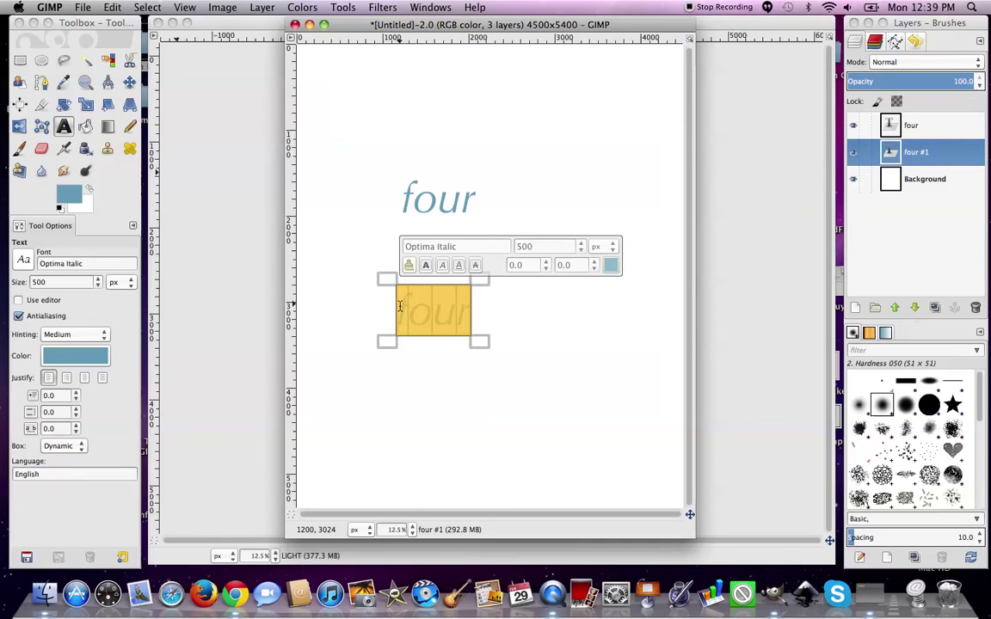
left_click(389, 9)
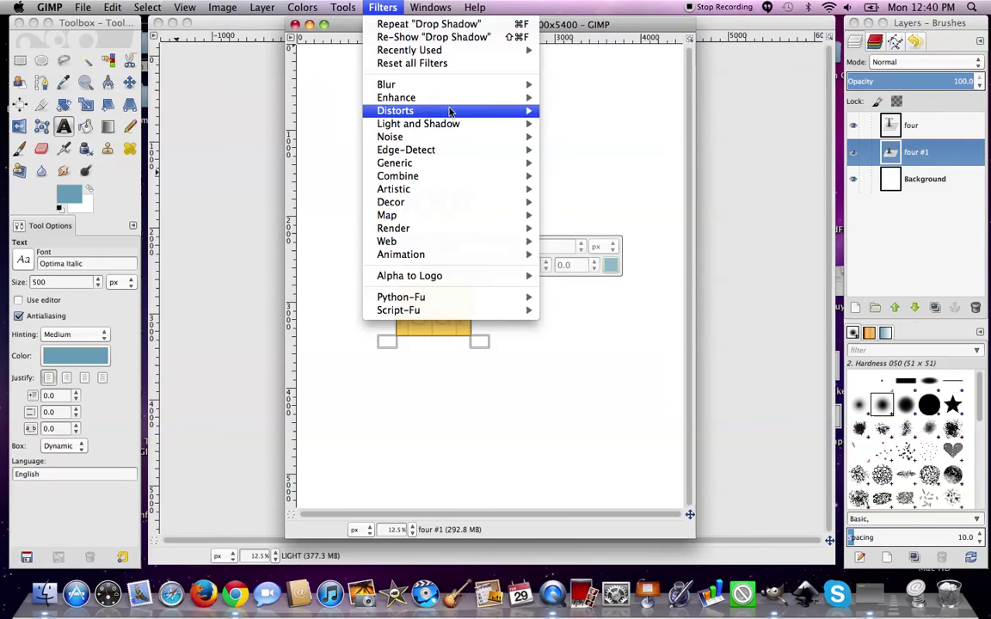
mouse_move(456, 125)
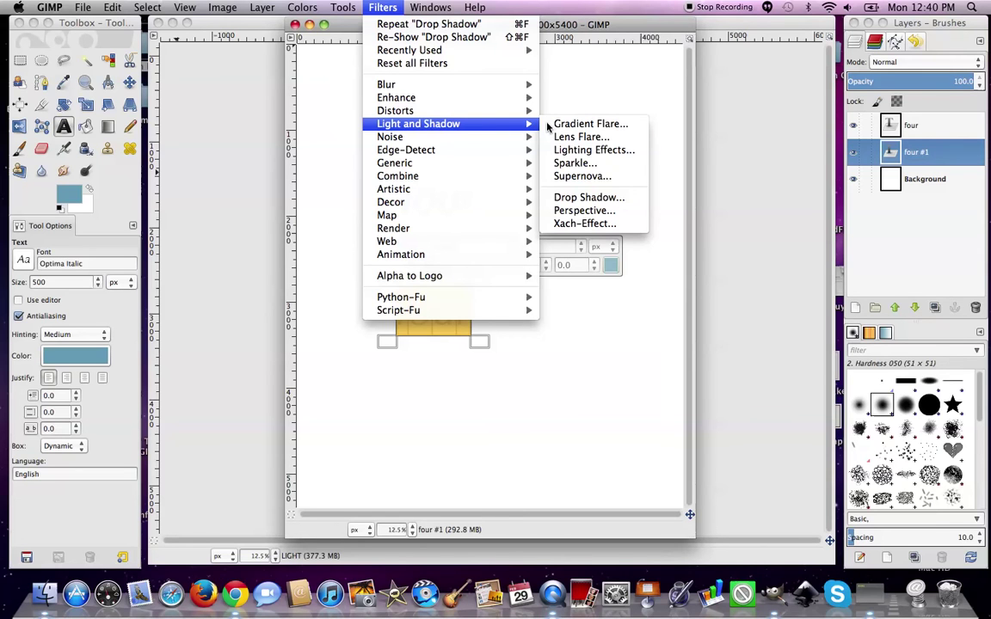
left_click(570, 198)
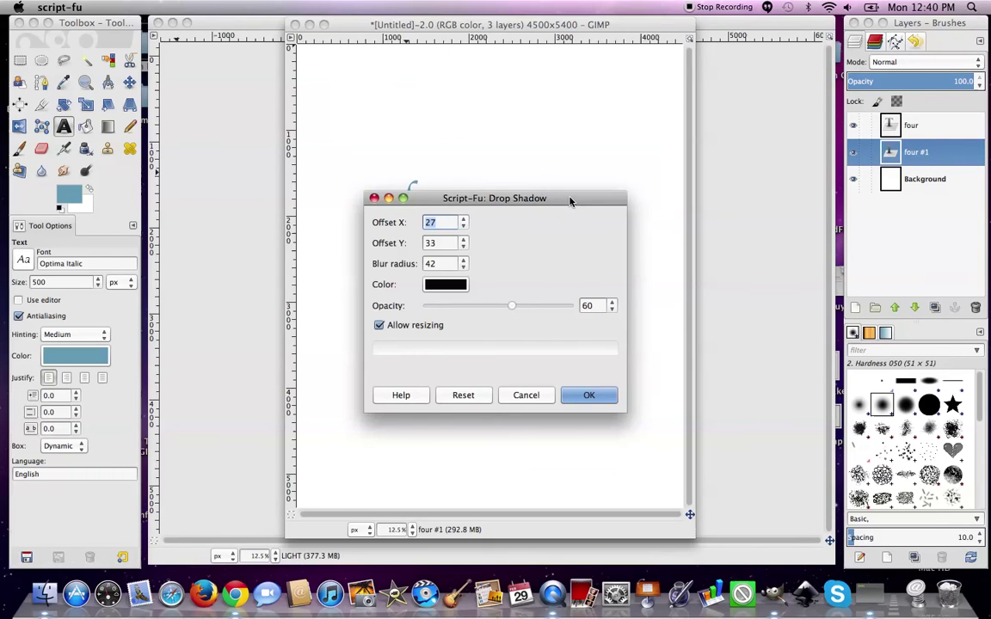
Set the drop shadow's Offset X to 16 and Offset Y to 16.
left_click(462, 226)
left_click(463, 226)
double_click(462, 226)
left_click(462, 226)
left_click(463, 247)
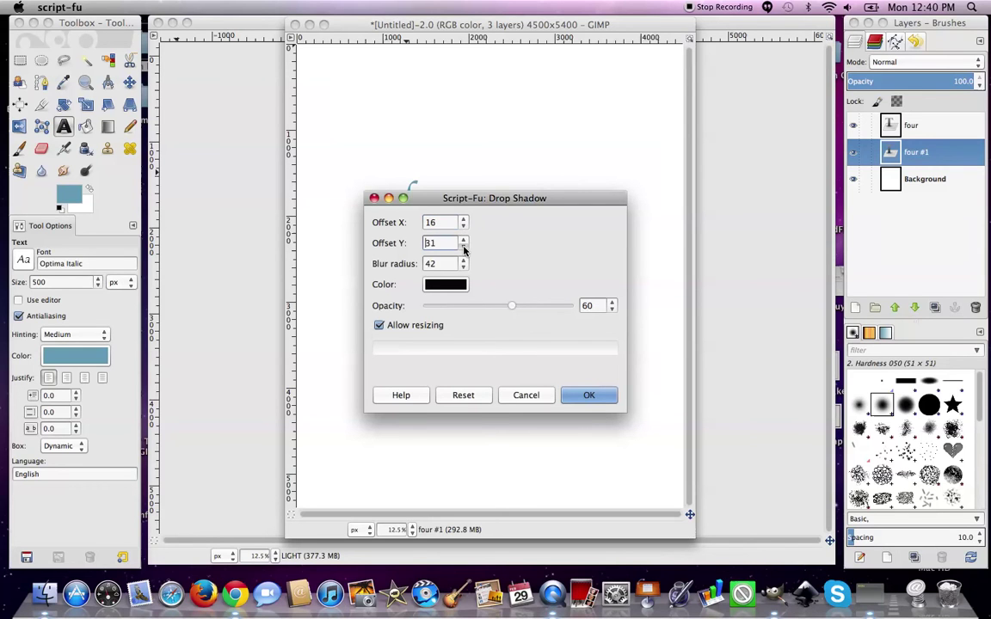
left_click(463, 247)
left_click(463, 247)
left_click(463, 247)
left_click(463, 246)
left_click(463, 240)
Set the shadow's blur radius to 35 and apply the drop shadow to the lower "four" text.
left_click(463, 267)
left_click(463, 267)
left_click(463, 268)
left_click(464, 269)
left_click(464, 269)
left_click(465, 269)
left_click(465, 268)
left_click(602, 397)
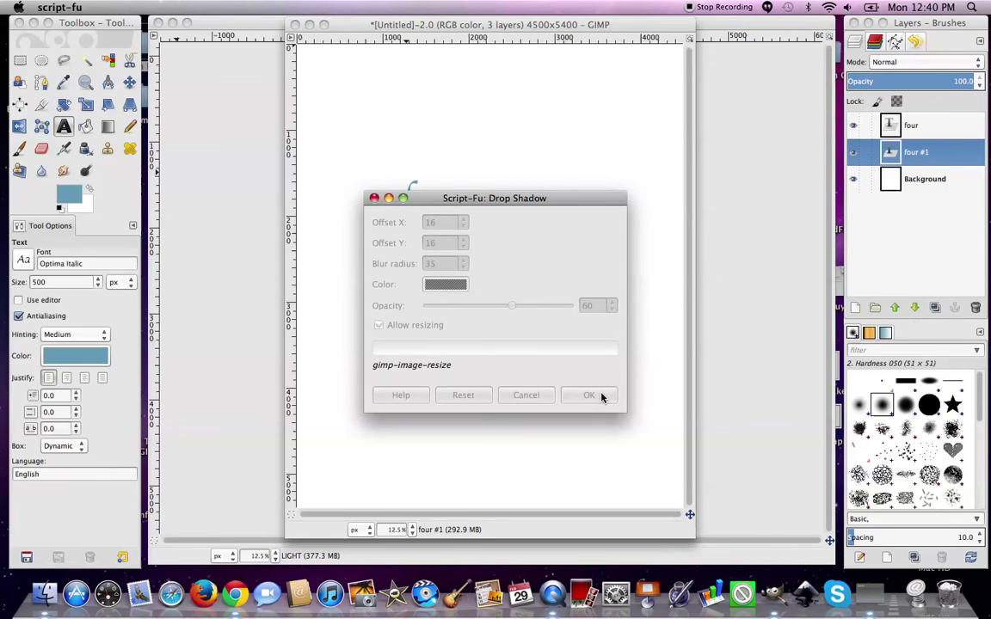
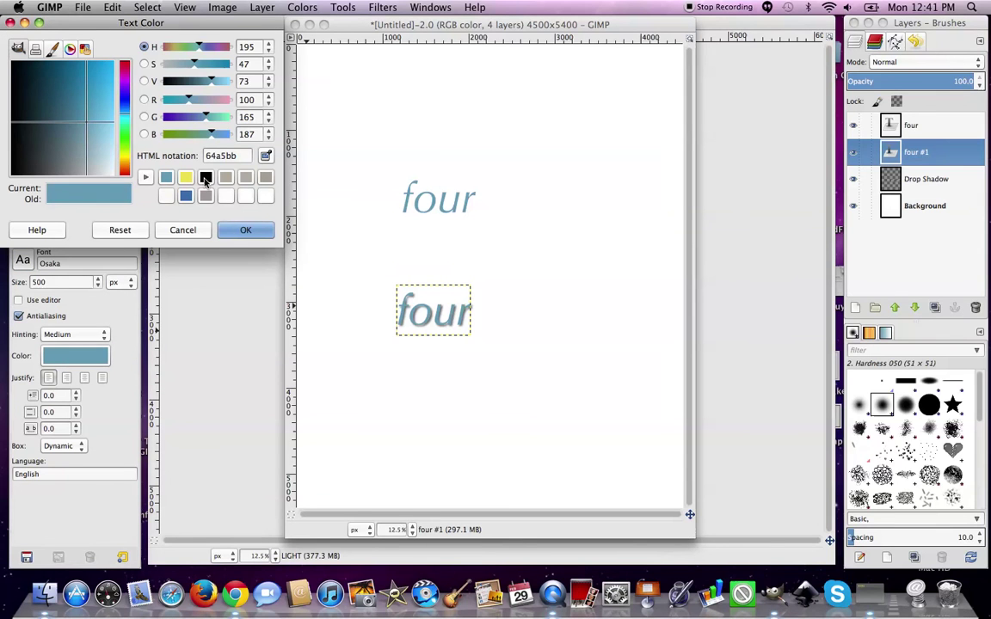
Set the text color to black and add the text "This is" between the two "four" texts.
left_click(206, 177)
left_click(248, 230)
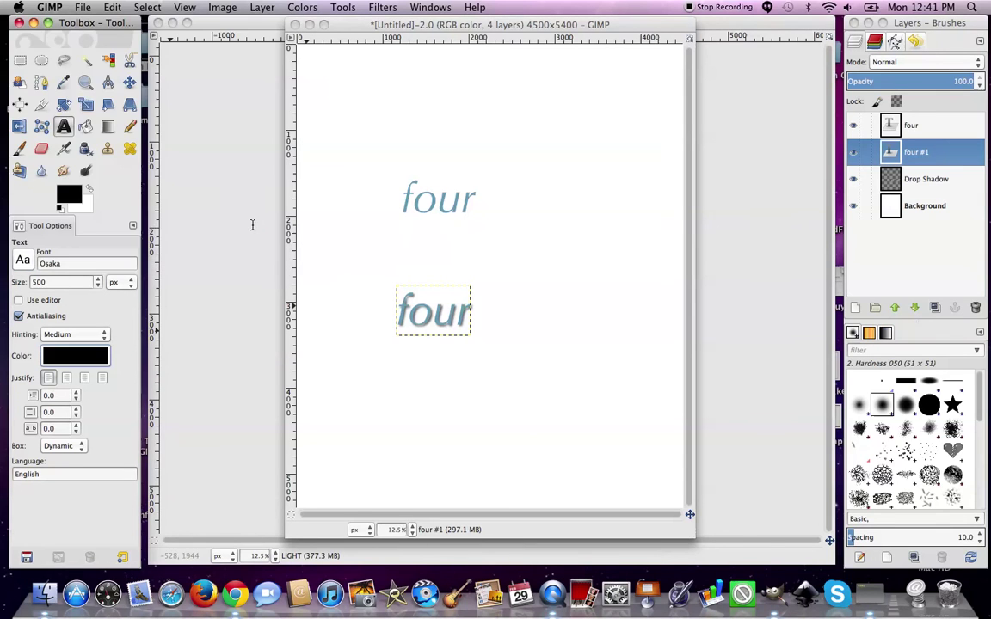
left_click(352, 252)
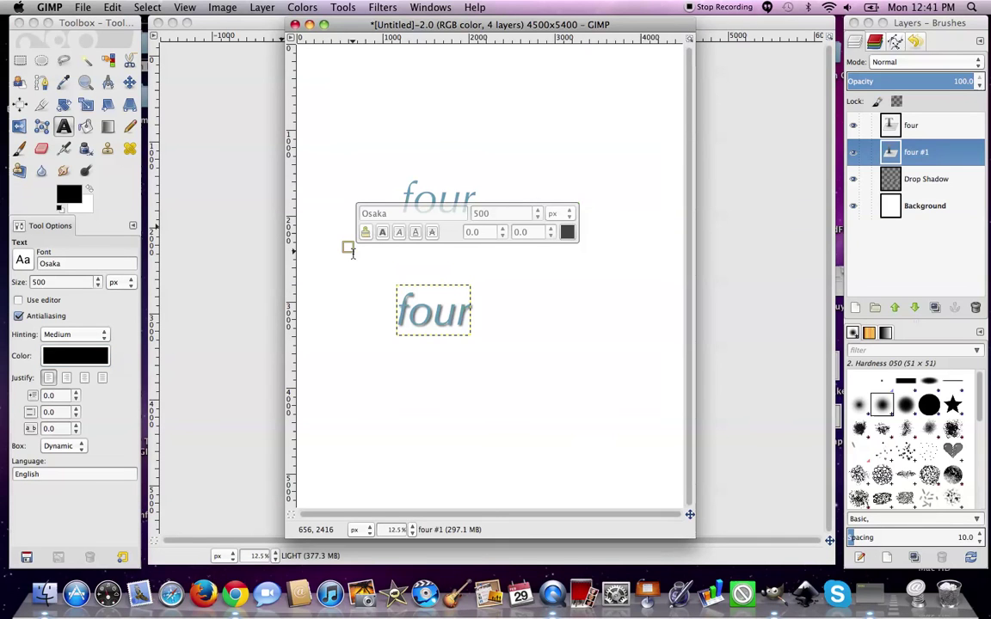
type("This is")
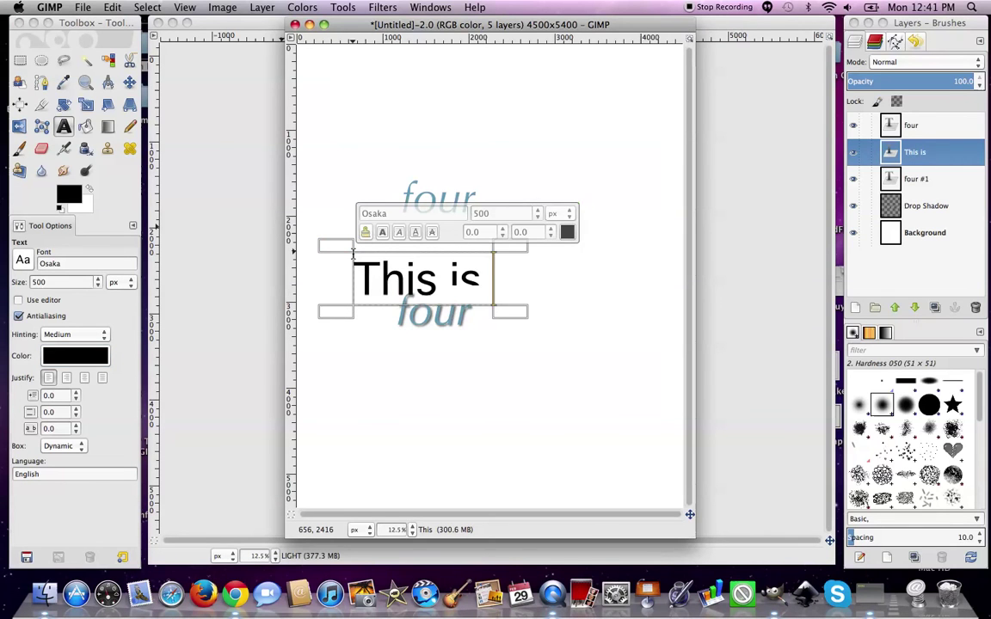
Move the "This is" text slightly right and up so it sits centered just above the shadowed "four".
left_click(129, 82)
left_click_drag(388, 283, 411, 275)
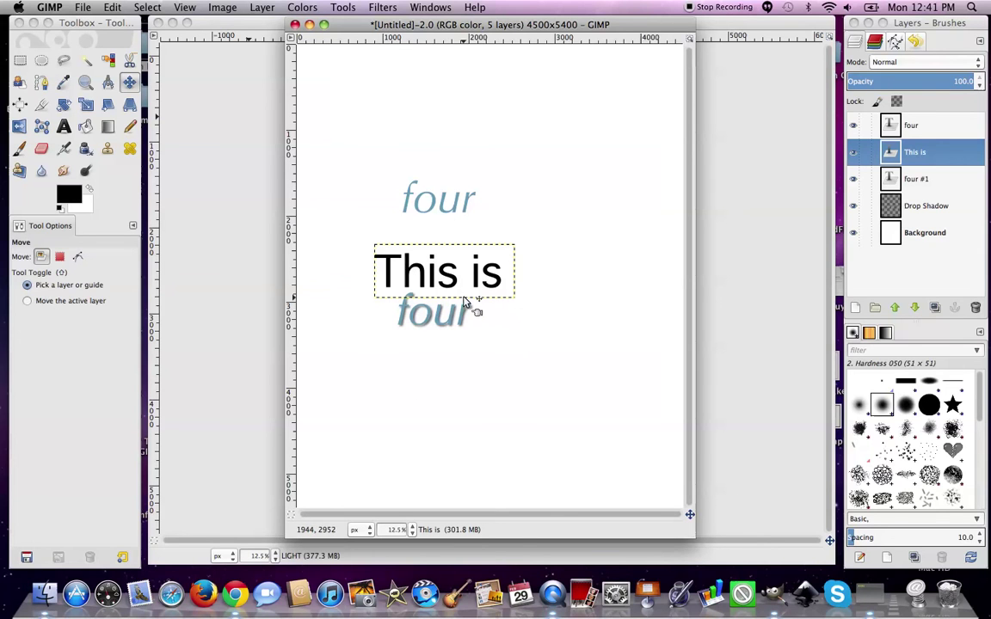
left_click_drag(434, 286, 430, 287)
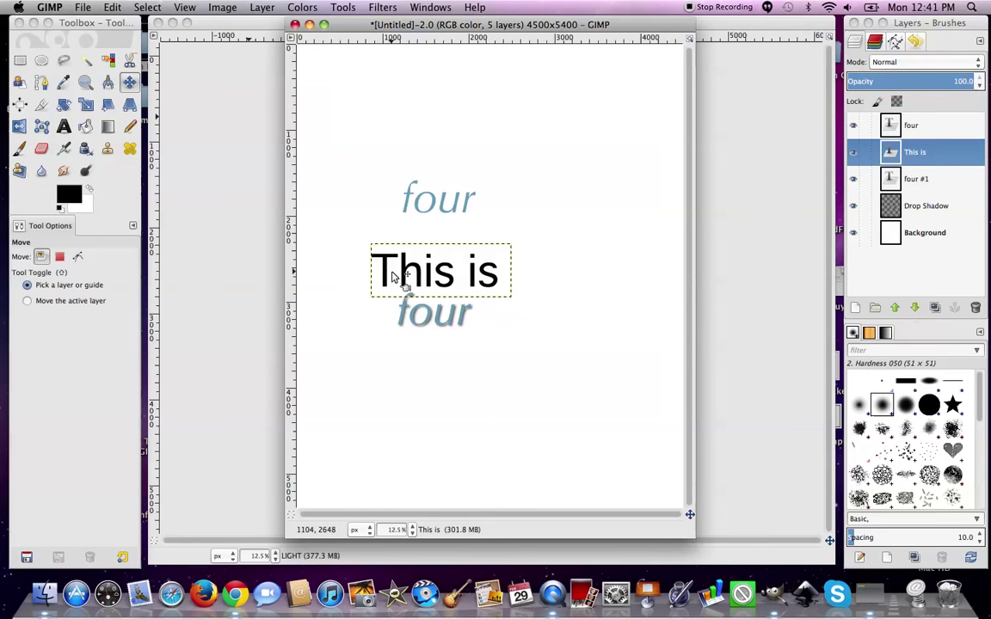